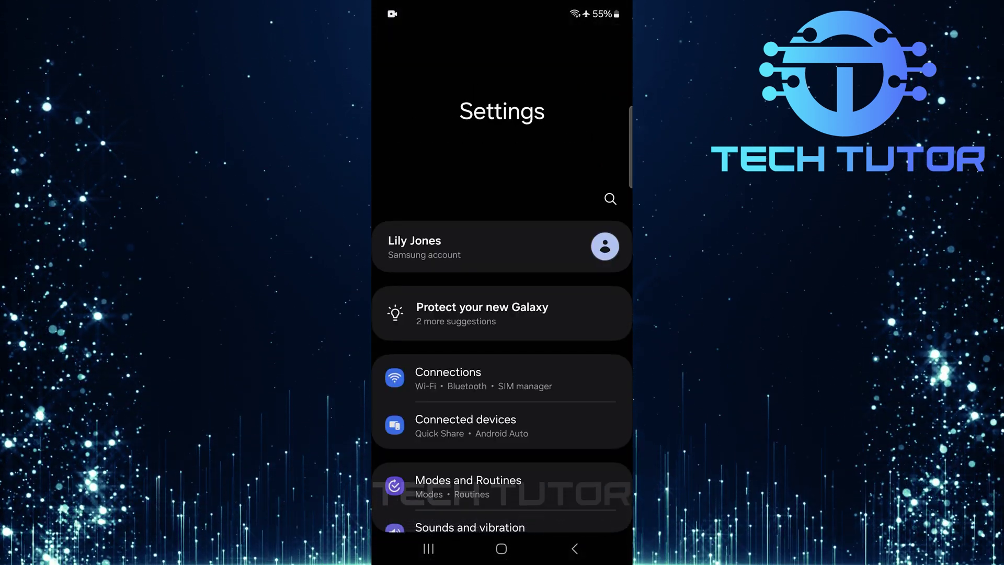
pyautogui.scroll(-10, 502, 314)
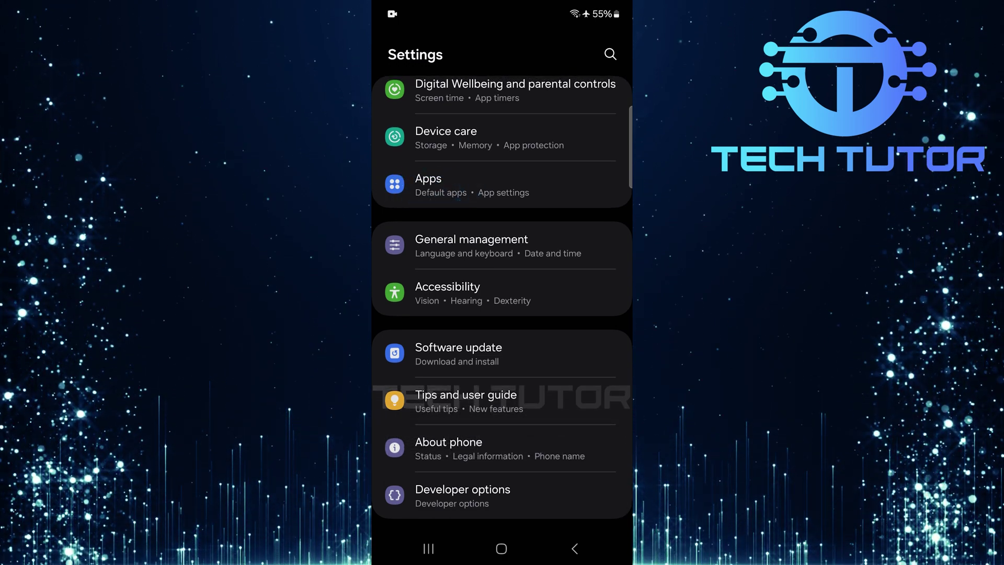
# Open Apps in Samsung Settings to list the 143 installed apps.
pyautogui.click(471, 184)
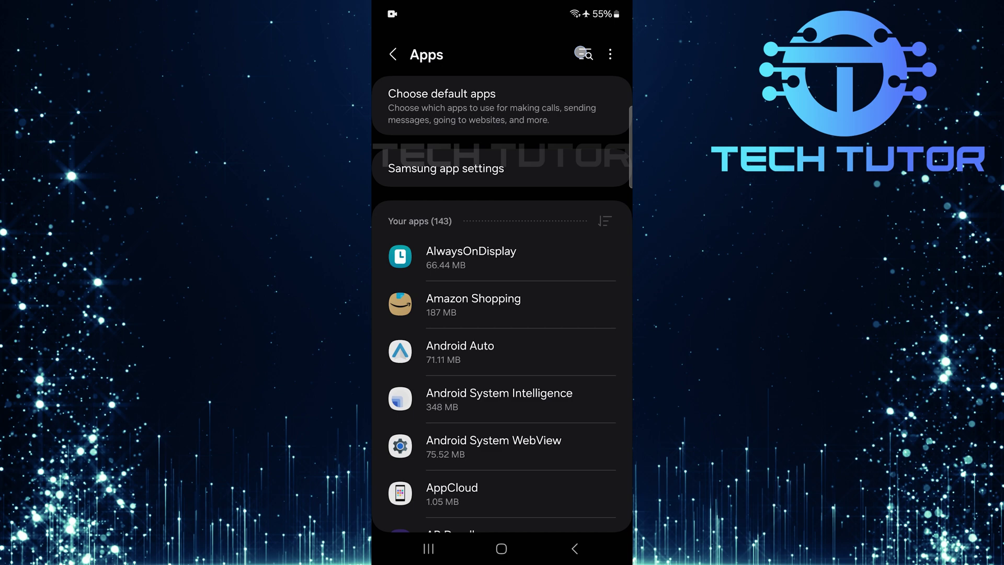
# Search the apps list for 'google play store' and open its App info page.
pyautogui.click(584, 52)
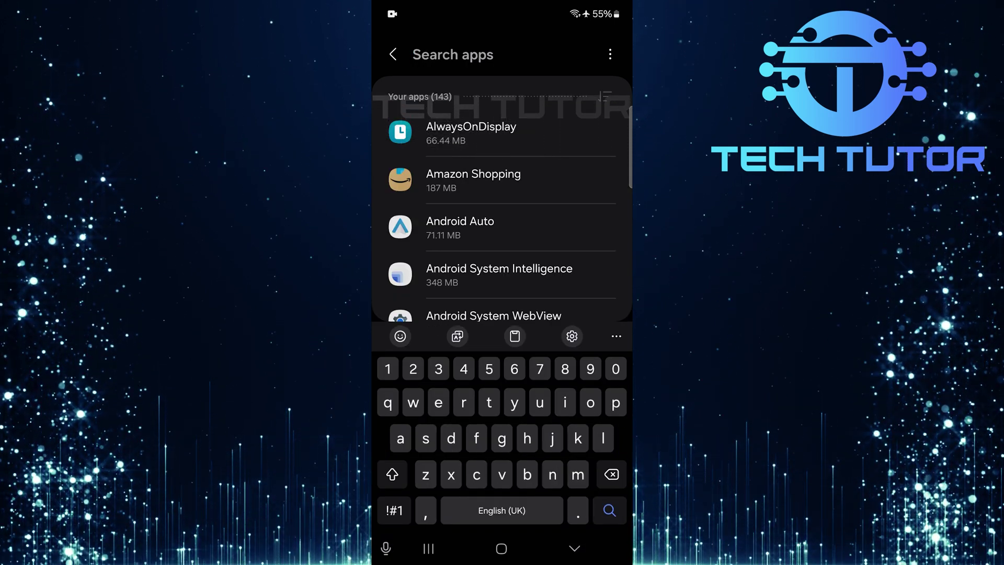
pyautogui.click(440, 54)
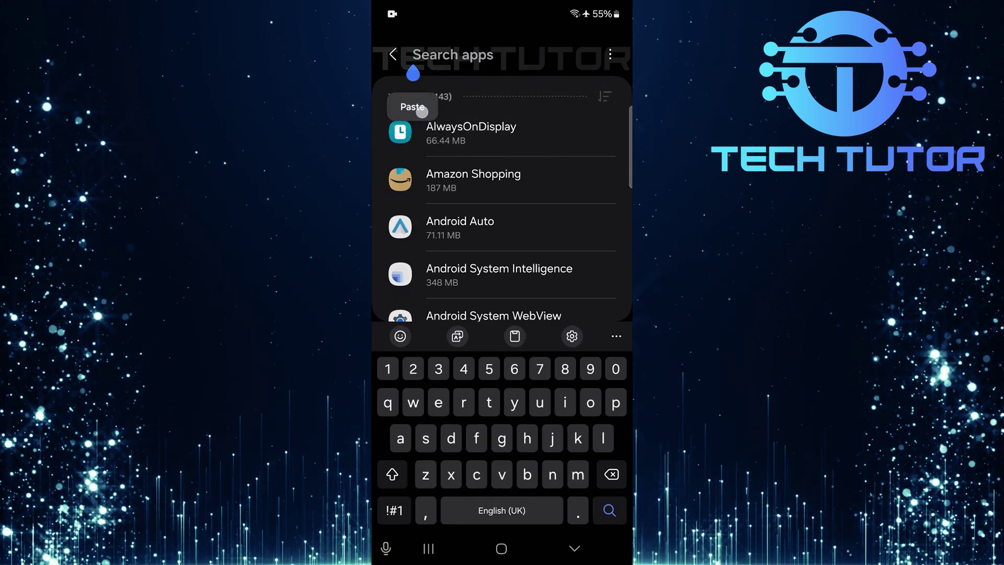
pyautogui.click(410, 108)
pyautogui.click(575, 549)
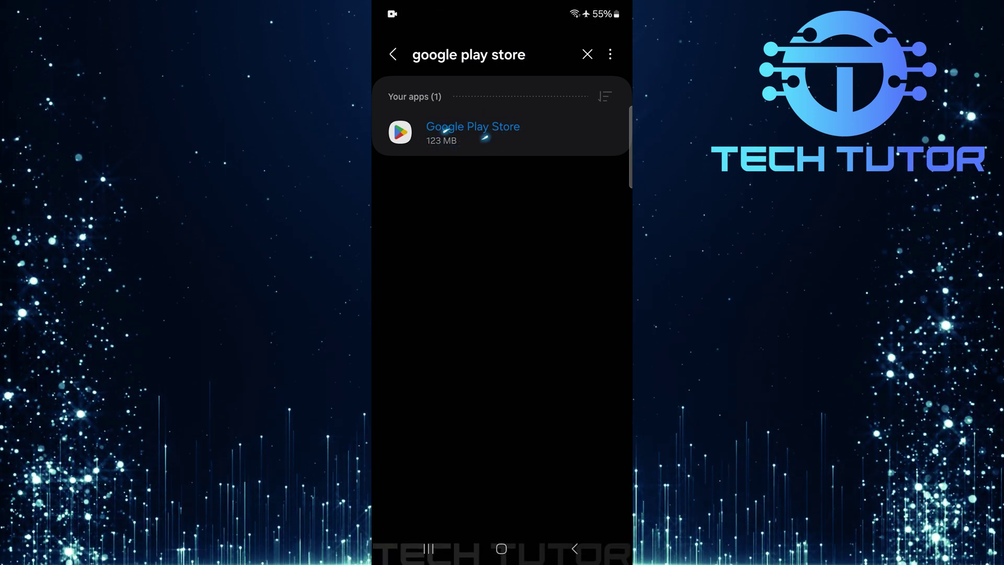
pyautogui.click(472, 132)
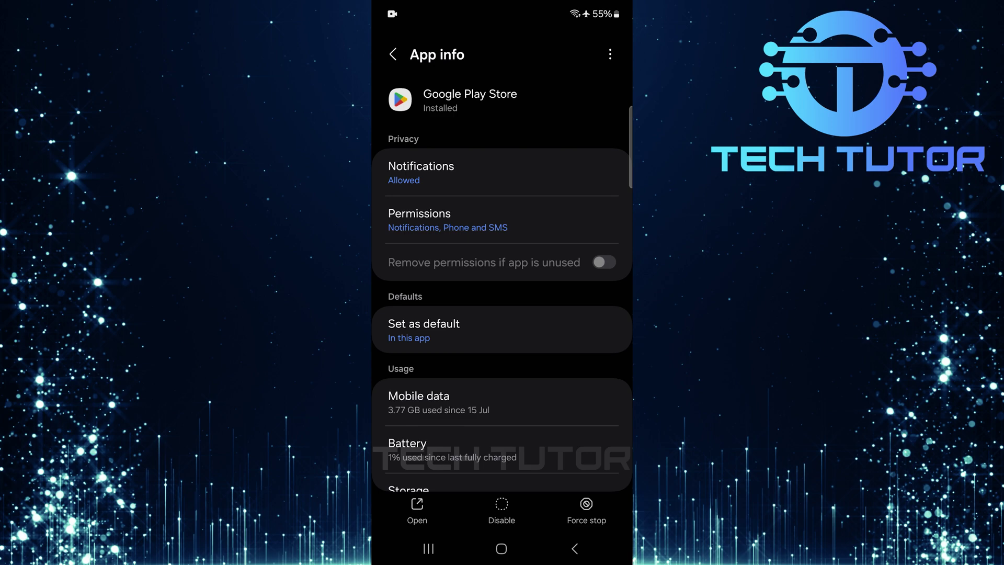
pyautogui.scroll(-5, 503, 314)
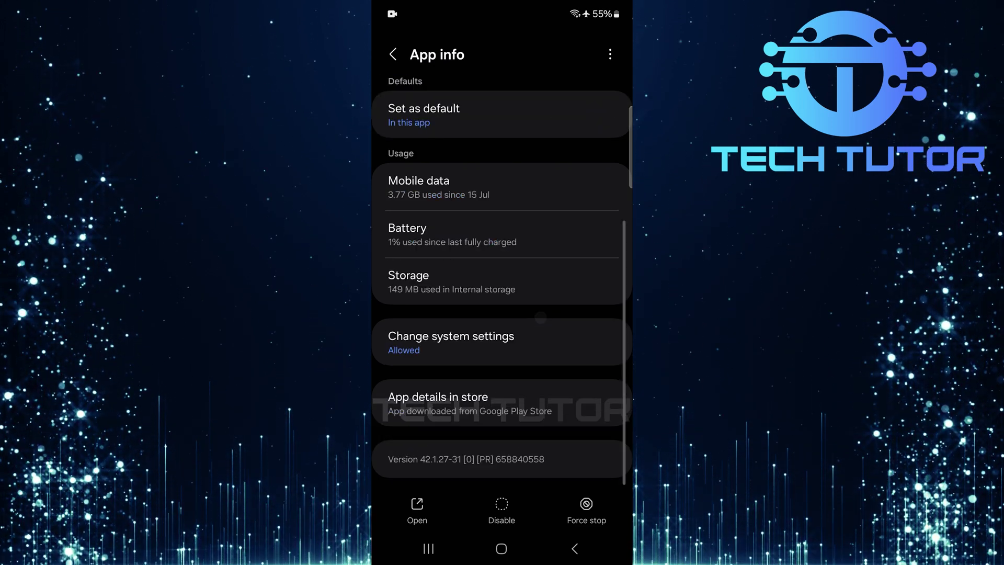
# Open Play Store's Storage page showing 18.10 MB data and 25.98 MB cache.
pyautogui.click(439, 281)
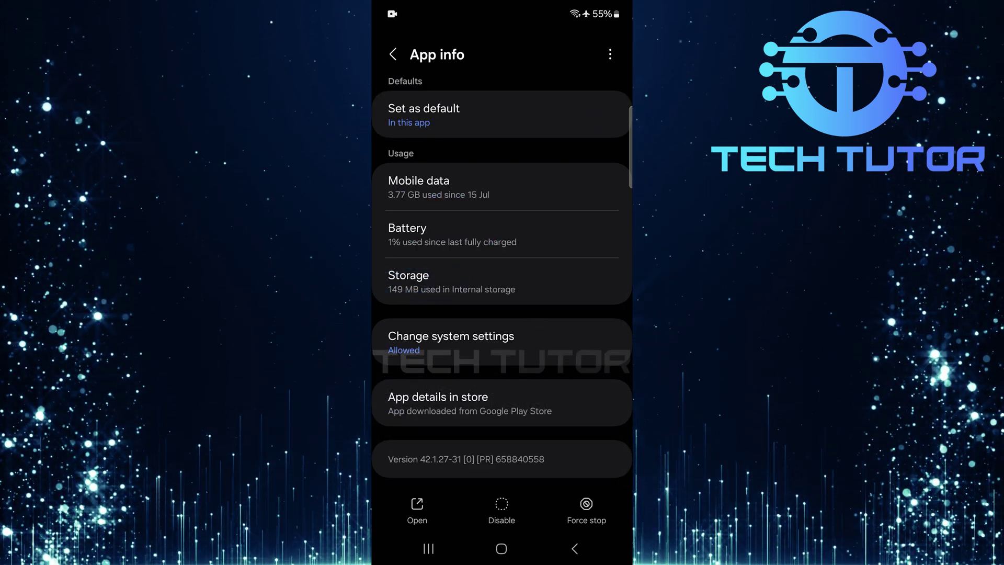
pyautogui.click(421, 277)
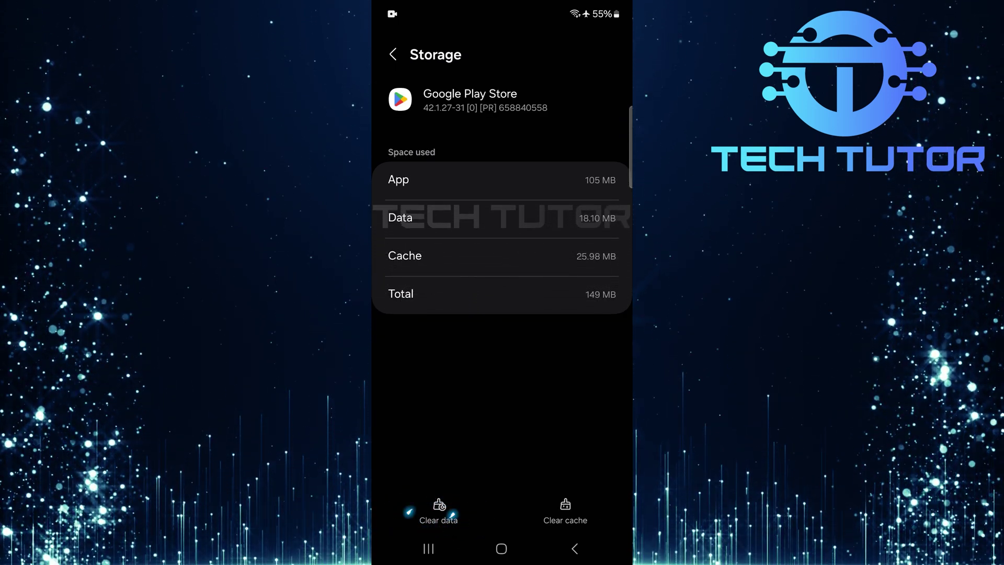
# Clear Google Play Store's data, confirming Delete so Data and Cache read 0 B.
pyautogui.click(440, 510)
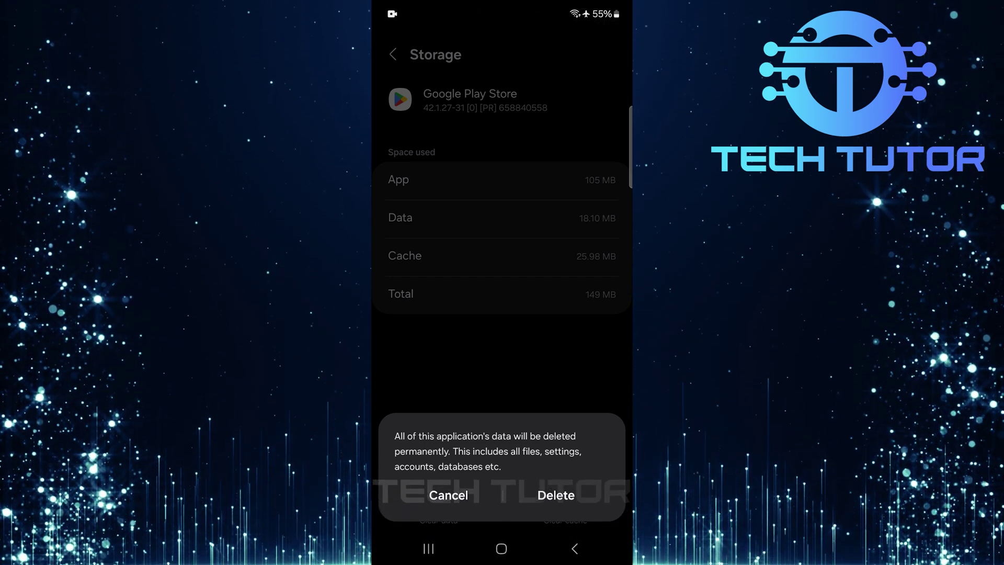
pyautogui.click(566, 493)
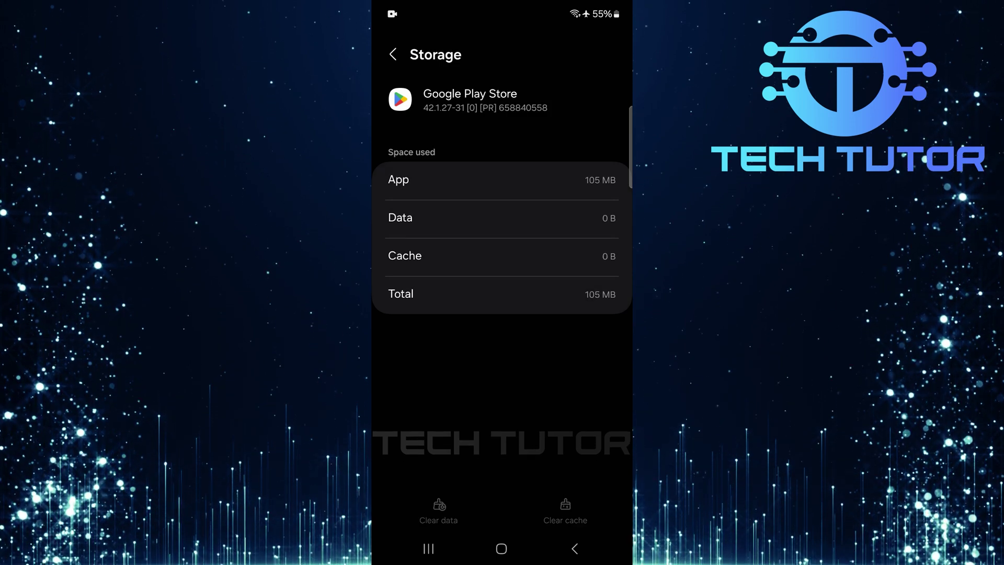
# Go to the home screen and relaunch Google Play Store to its For you page.
pyautogui.click(501, 549)
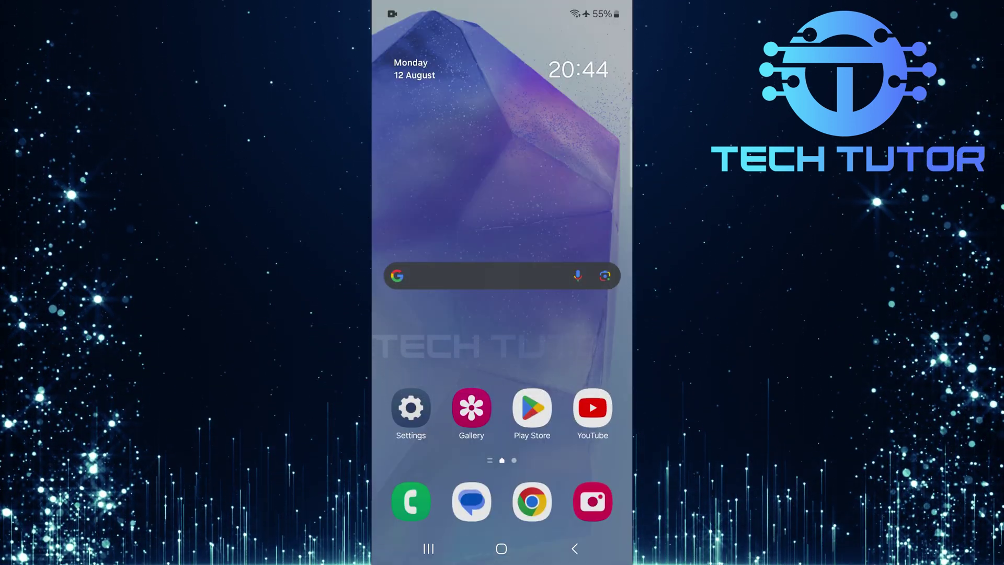
pyautogui.click(532, 408)
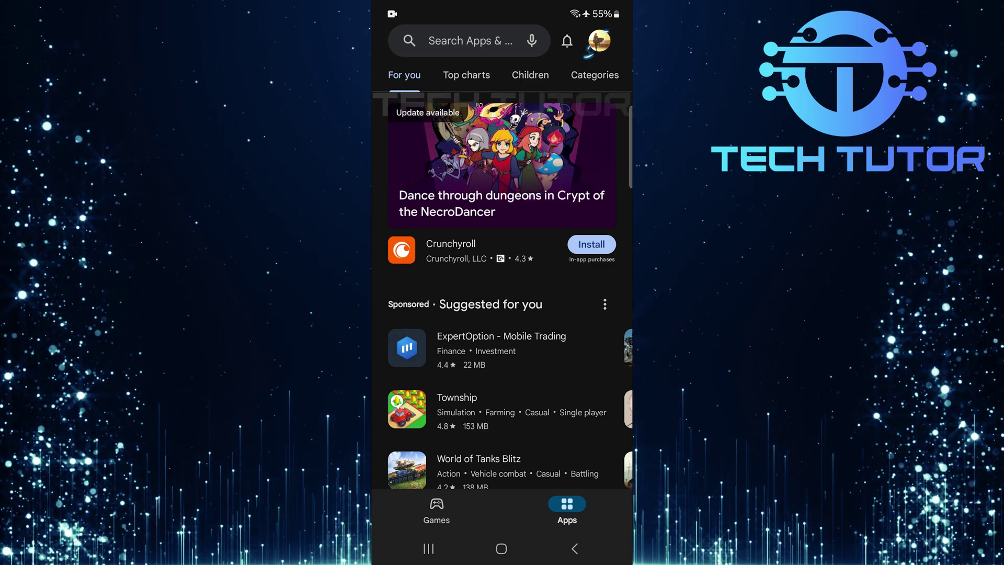
# Go from the profile menu to Play Store Settings > Family > Parental controls.
pyautogui.click(600, 40)
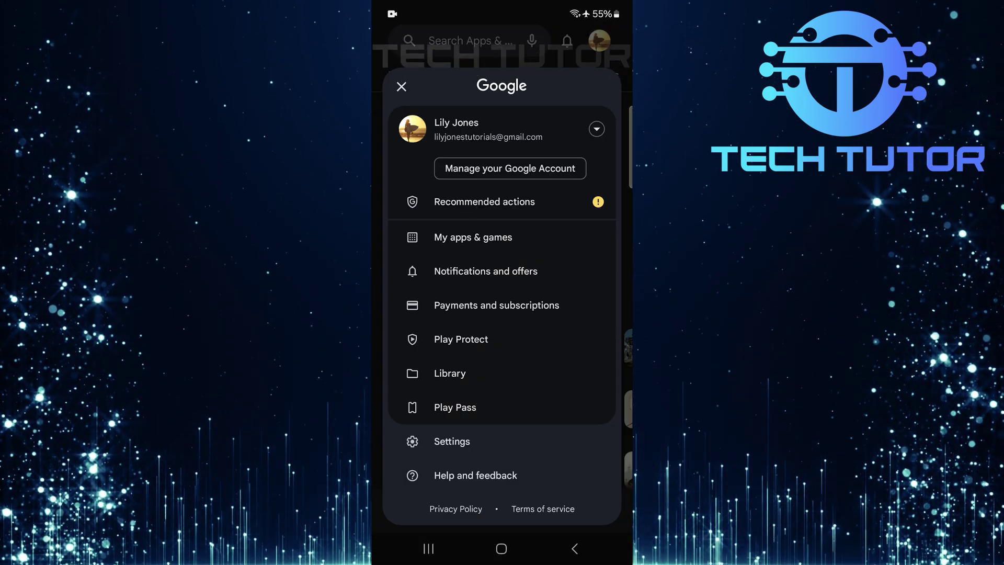
pyautogui.click(452, 441)
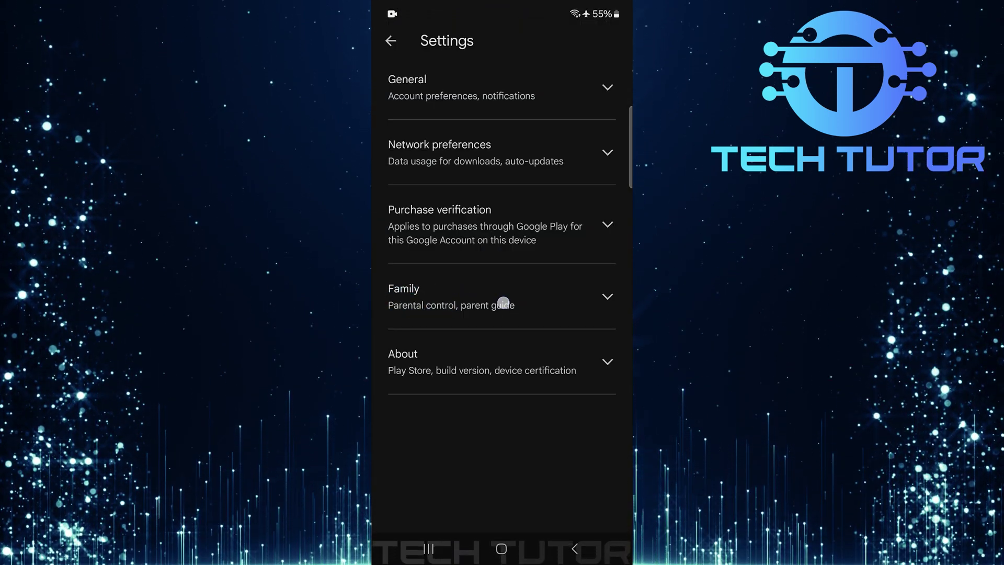
pyautogui.click(504, 303)
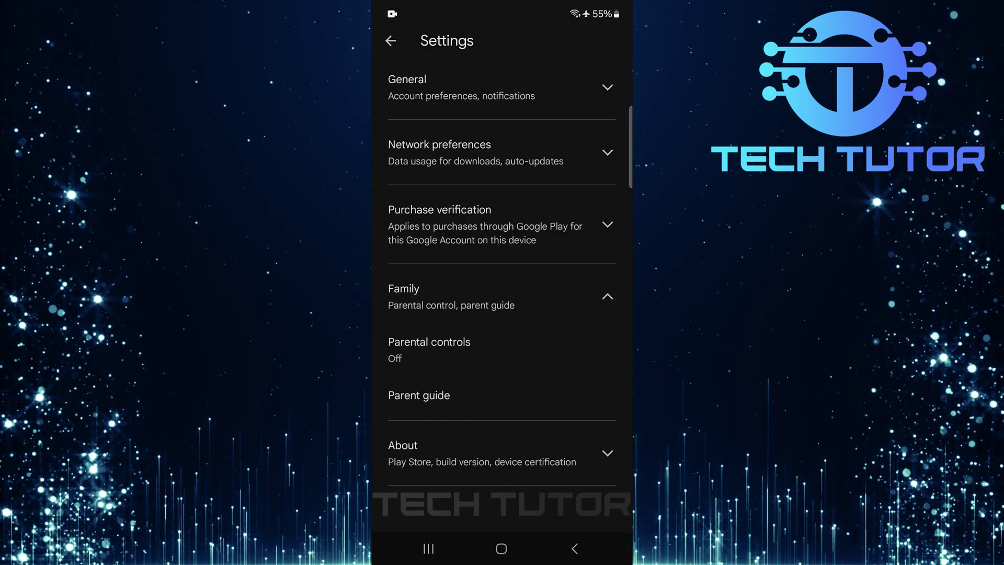
pyautogui.click(430, 350)
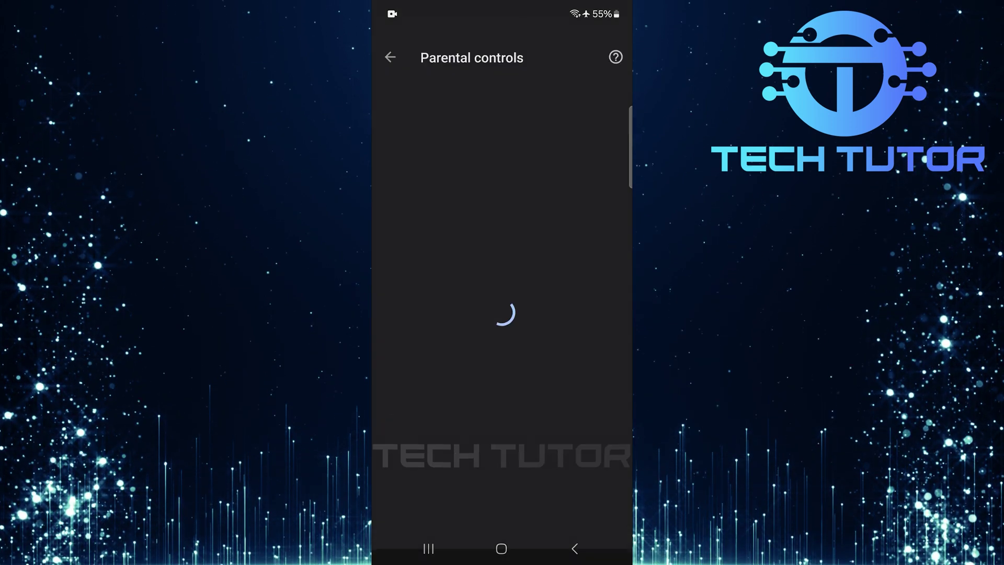